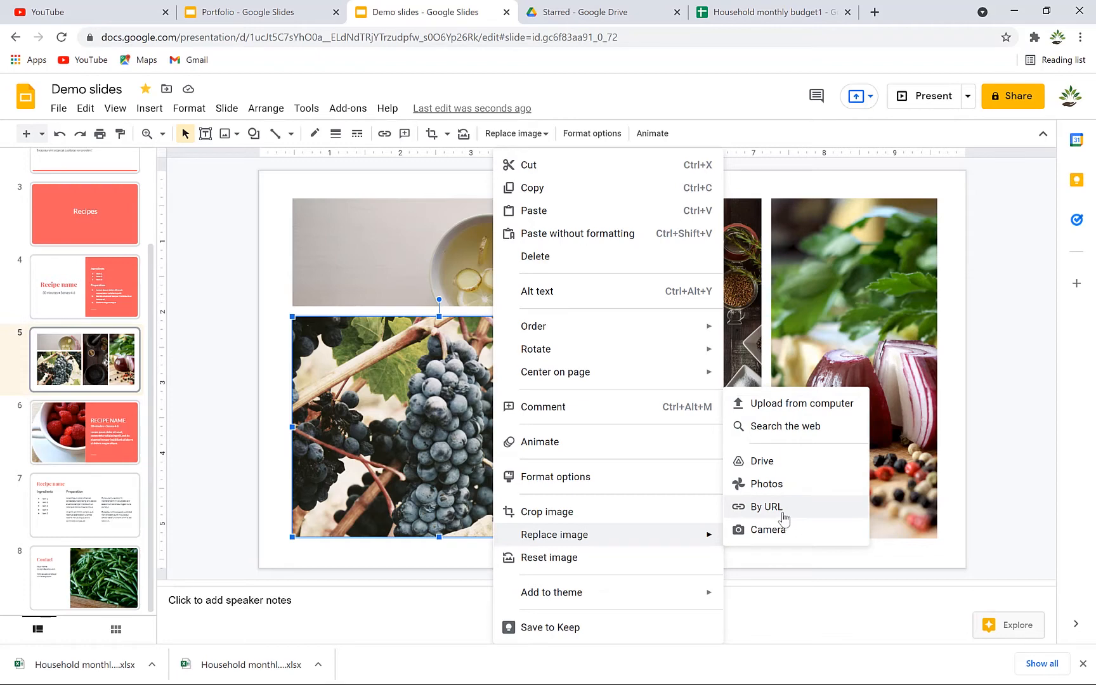
Add a text box reading "Ginger Tea" over the bowl picture on slide 5 and move it toward that picture's upper-left corner.
{"action": "left_click", "coordinate": [279, 400]}
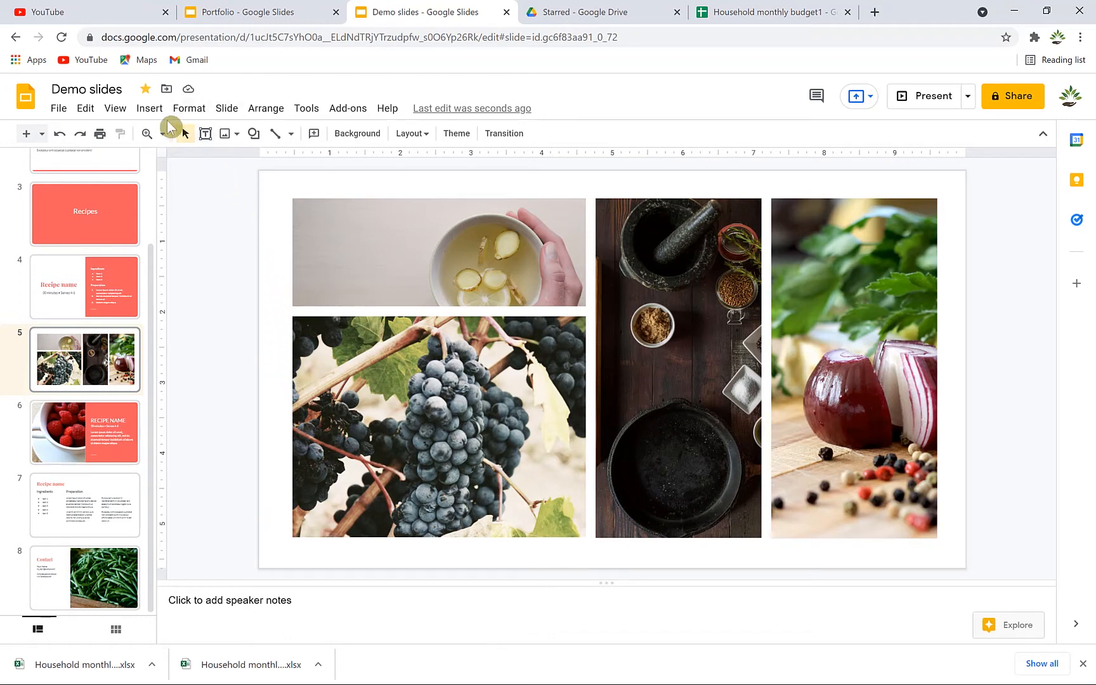
{"action": "left_click", "coordinate": [142, 111]}
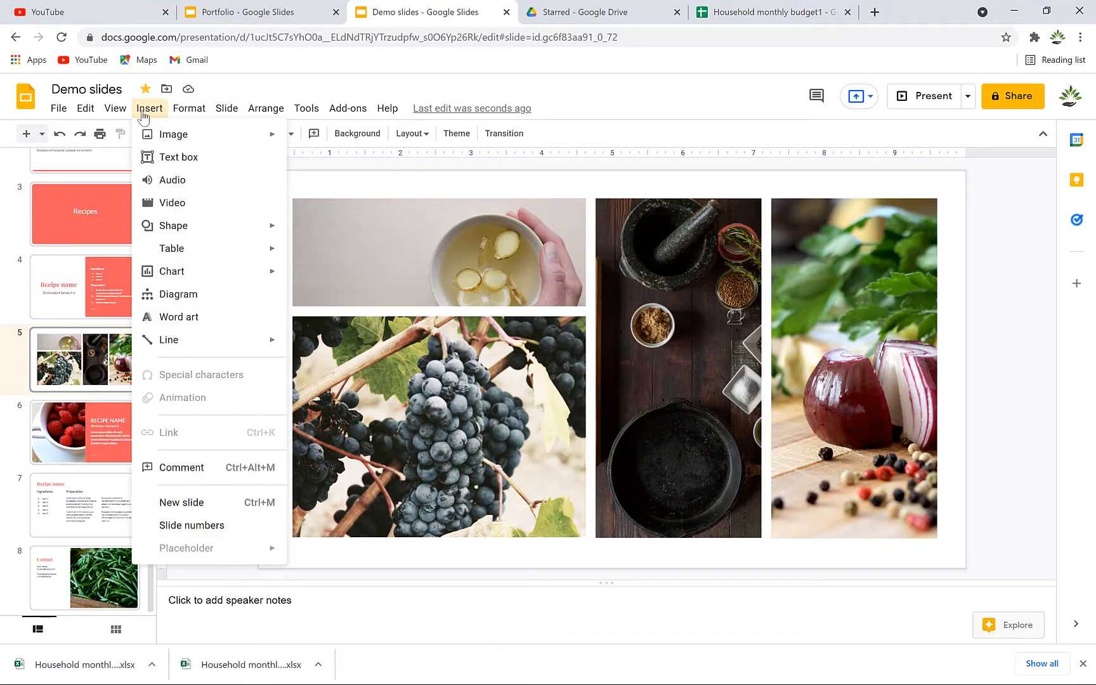
{"action": "mouse_move", "coordinate": [172, 139]}
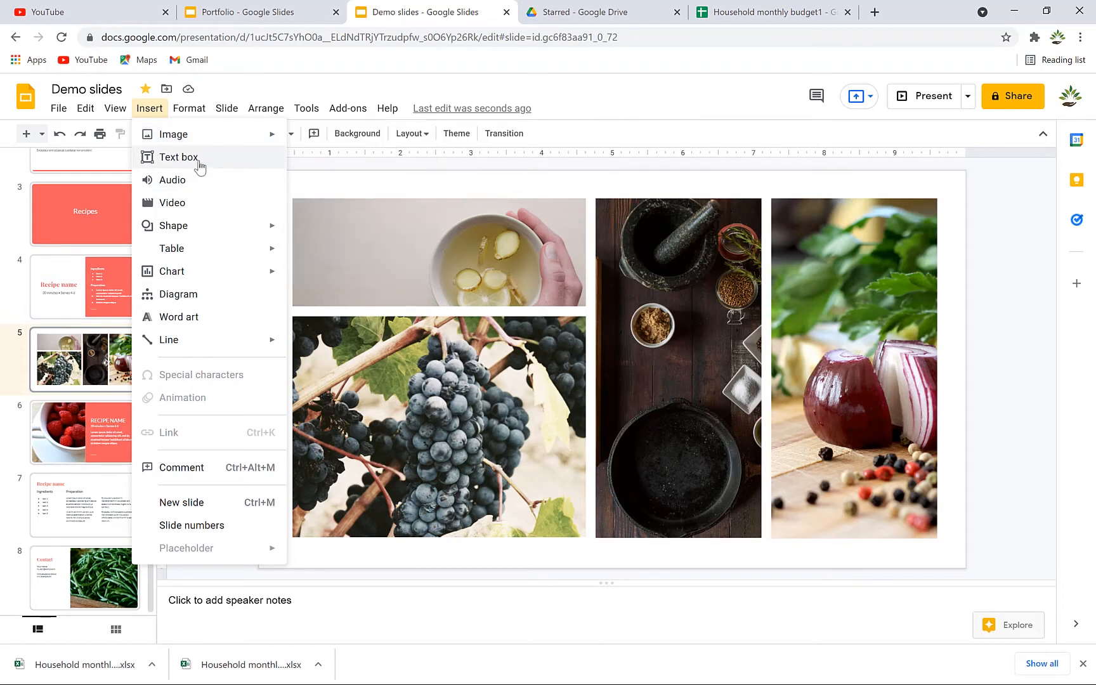
{"action": "left_click", "coordinate": [179, 157]}
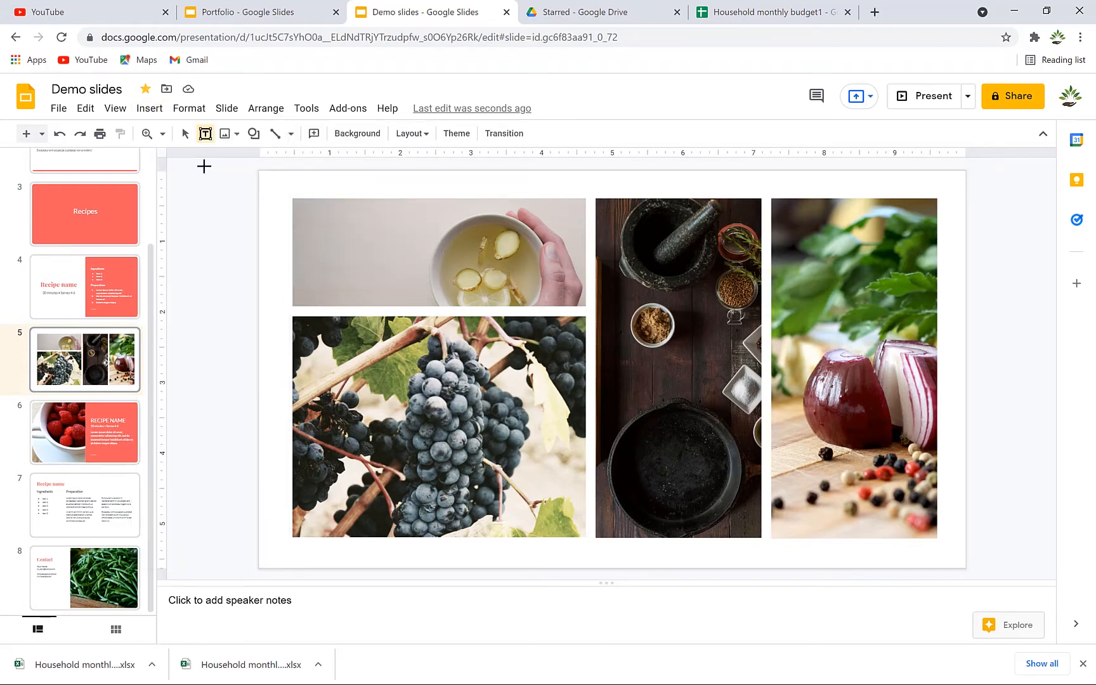
{"action": "left_click_drag", "start_coordinate": [335, 226], "coordinate": [496, 264]}
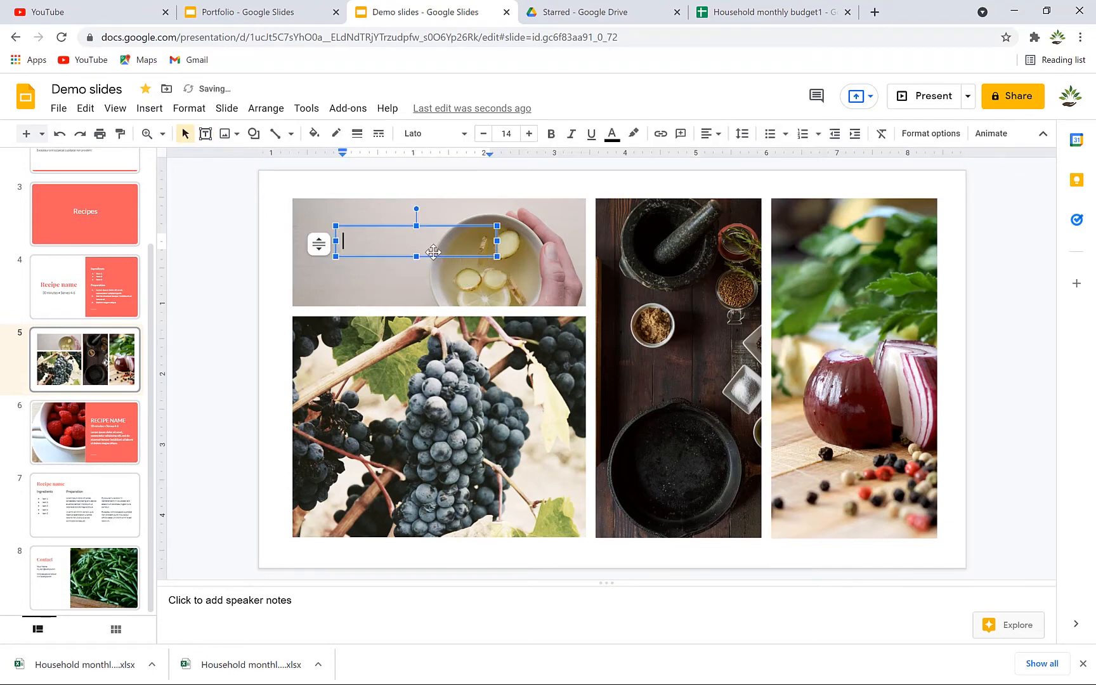
{"action": "type", "text": "Ginger Tea"}
{"action": "left_click", "coordinate": [390, 281]}
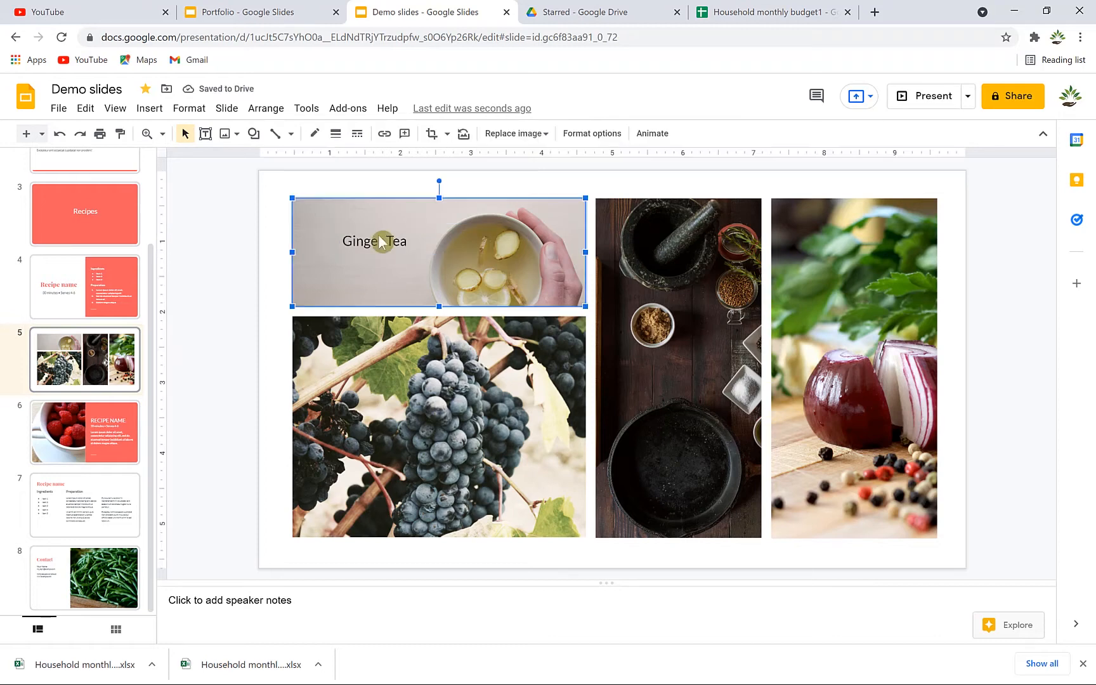
{"action": "left_click", "coordinate": [386, 242]}
{"action": "left_click_drag", "start_coordinate": [391, 255], "coordinate": [356, 238]}
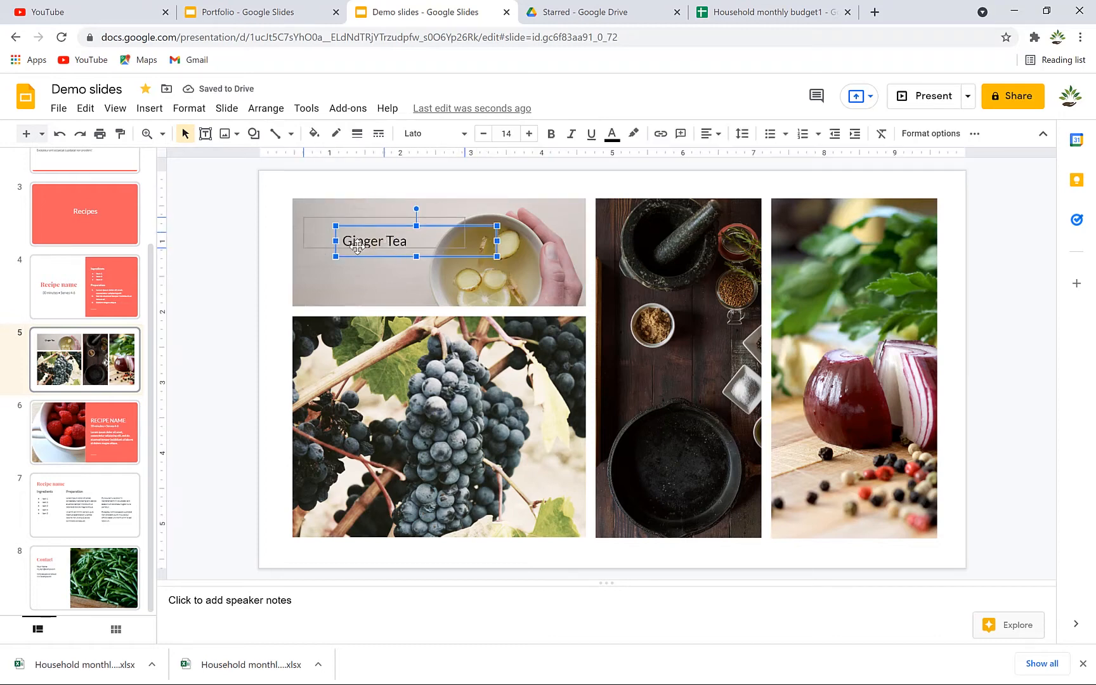
Select all of the "Ginger Tea" text and colour it bright green.
{"action": "left_click", "coordinate": [379, 230]}
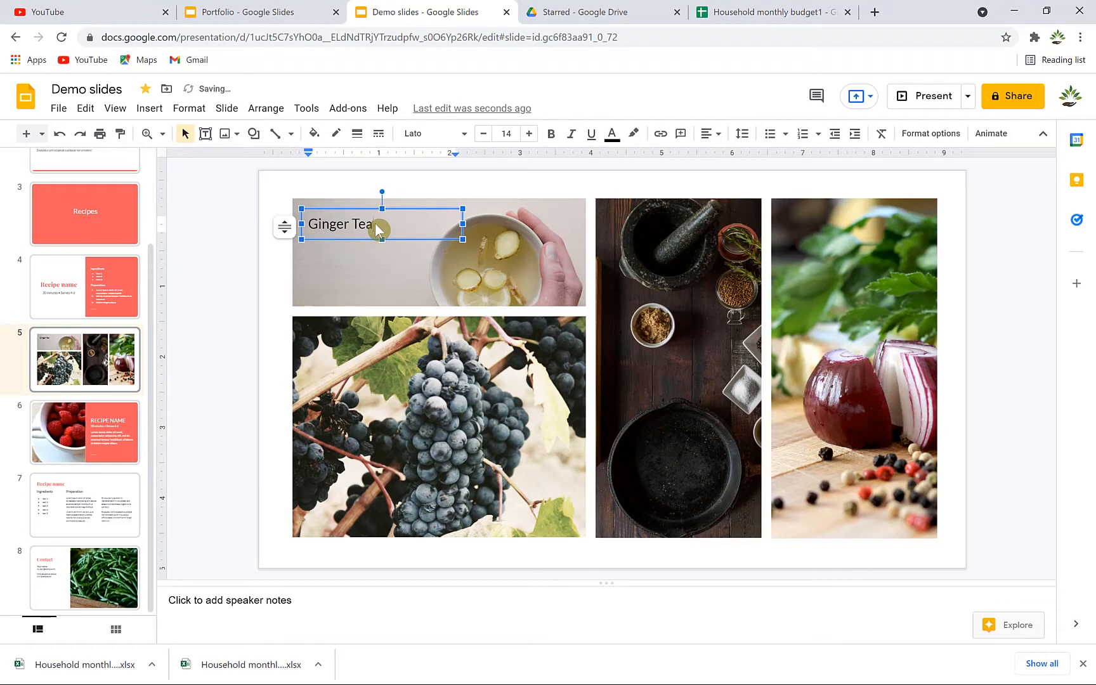
{"action": "key", "text": "ctrl+a"}
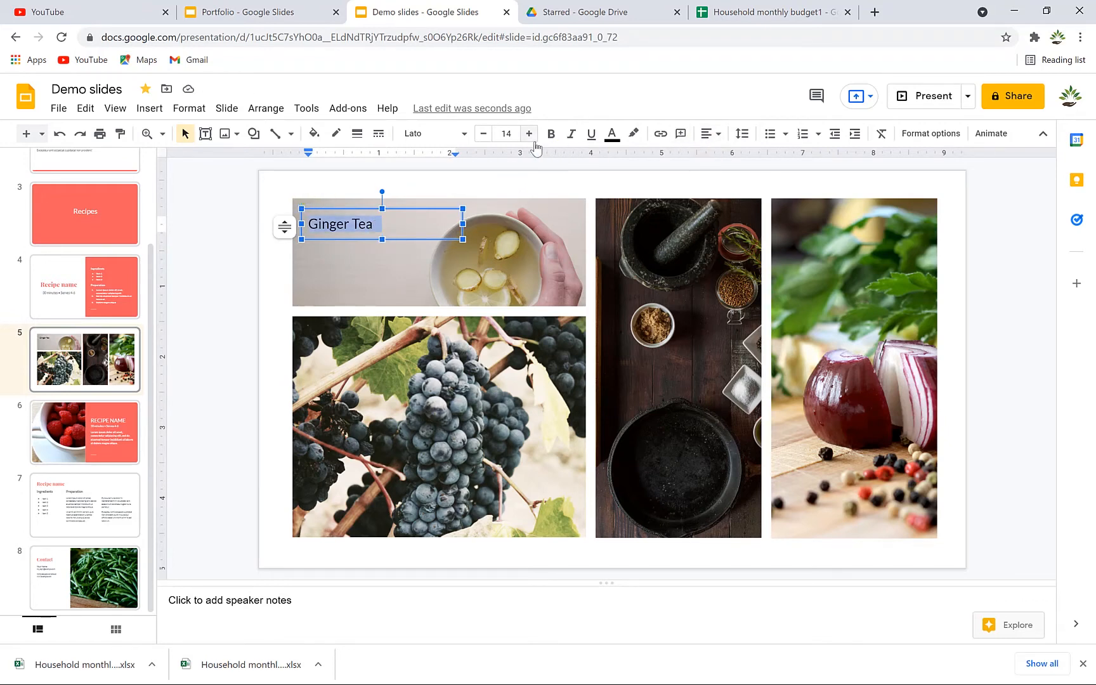
{"action": "left_click", "coordinate": [612, 134]}
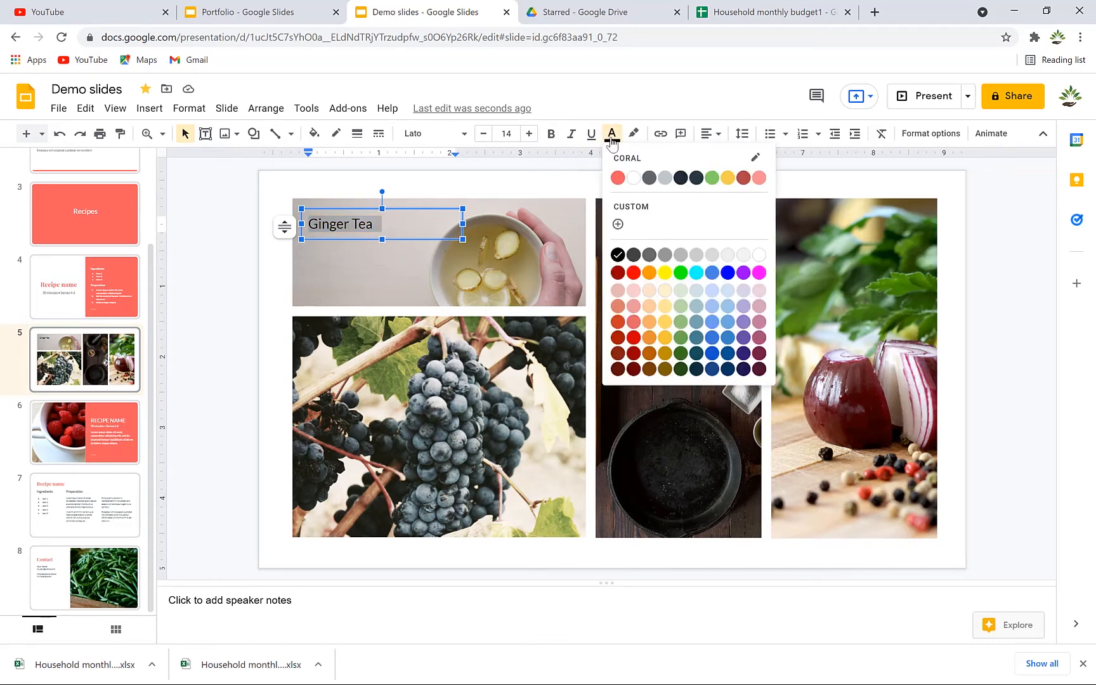
{"action": "left_click", "coordinate": [680, 273]}
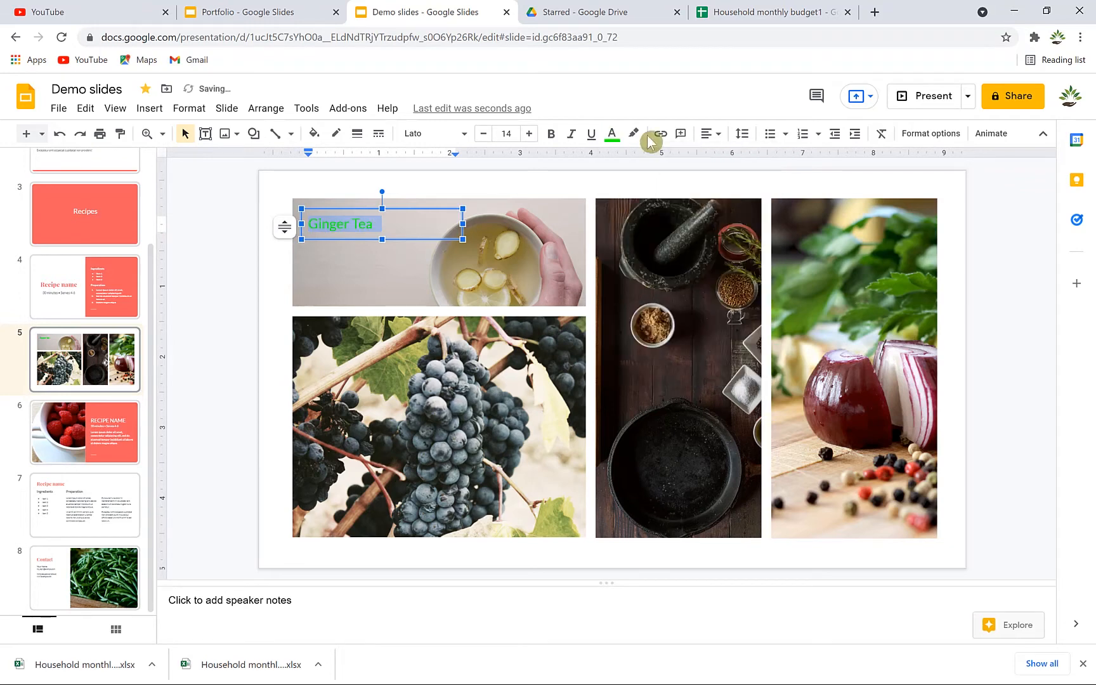
Increase the "Ginger Tea" text to font size 25 and make it bold.
{"action": "left_click", "coordinate": [529, 134]}
{"action": "triple_click", "coordinate": [528, 135]}
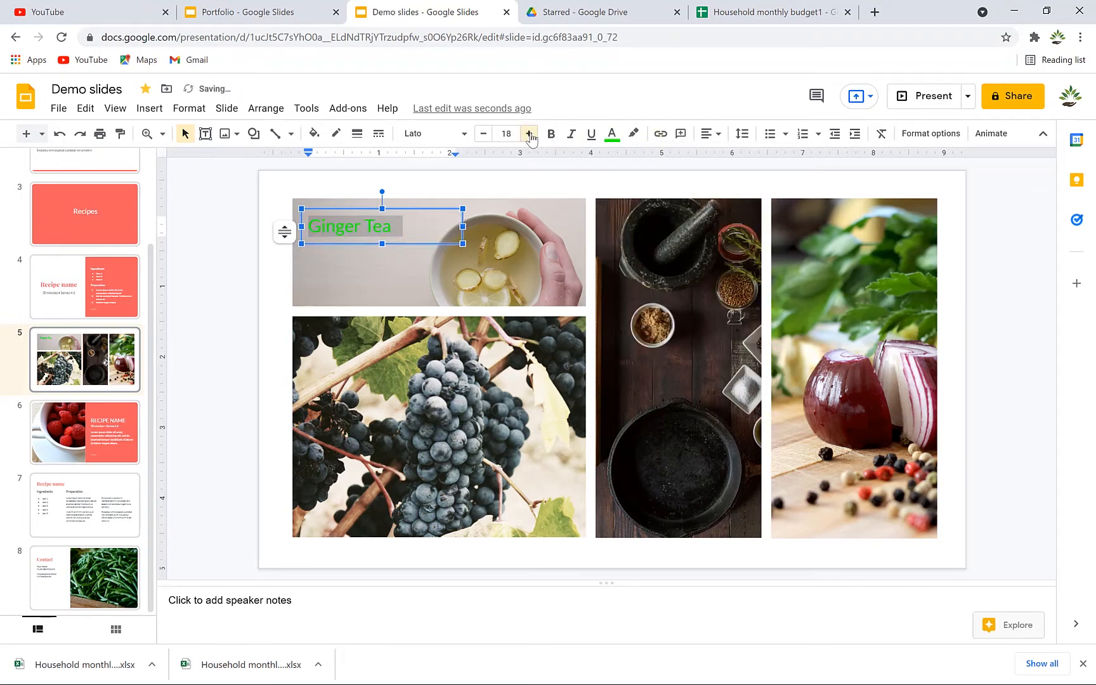
{"action": "double_click", "coordinate": [529, 134]}
{"action": "triple_click", "coordinate": [529, 135]}
{"action": "double_click", "coordinate": [529, 134]}
{"action": "left_click", "coordinate": [552, 135]}
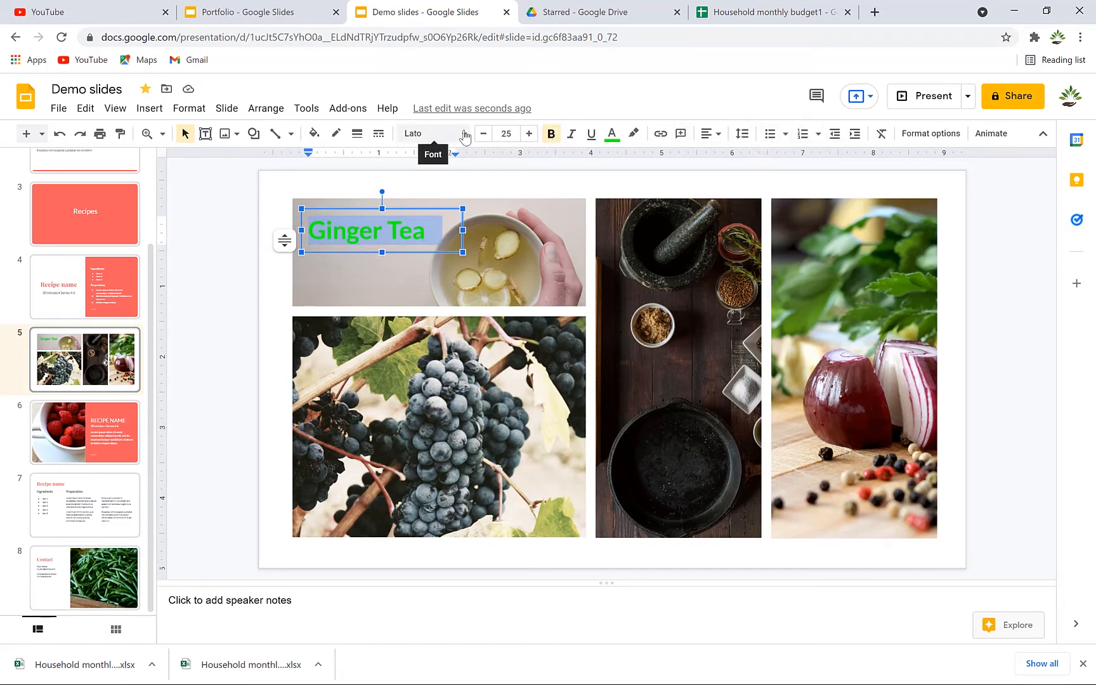
{"action": "left_click", "coordinate": [217, 260]}
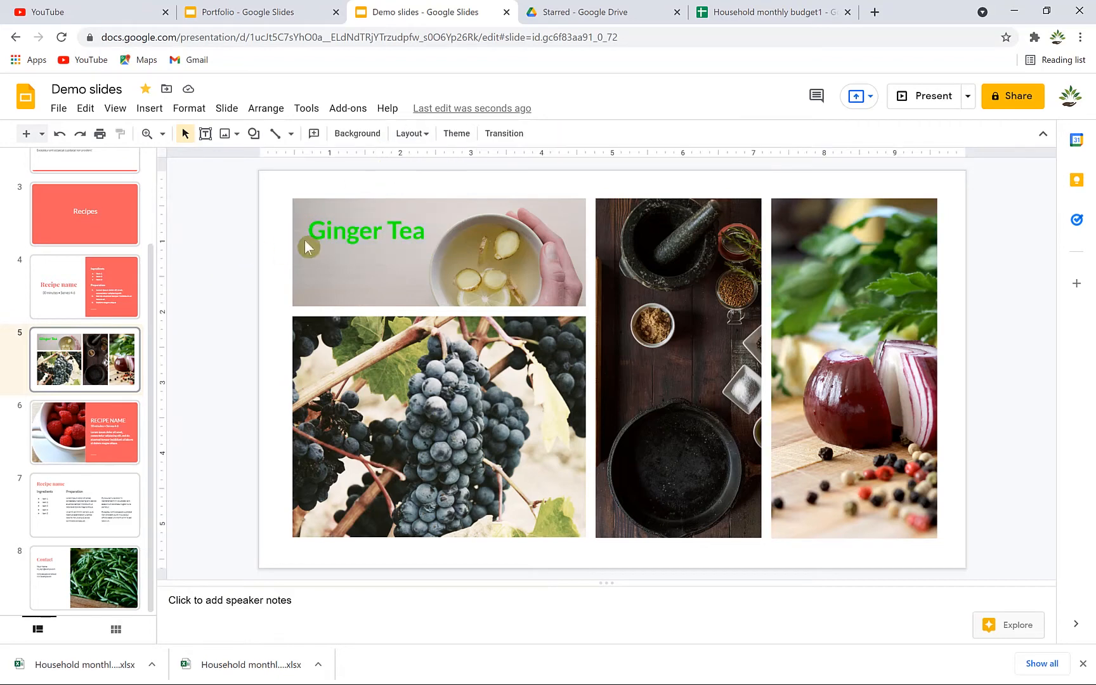
Import the bar chart from the Household monthly budget1 spreadsheet onto slide 5, keeping it linked to the spreadsheet.
{"action": "left_click", "coordinate": [149, 109]}
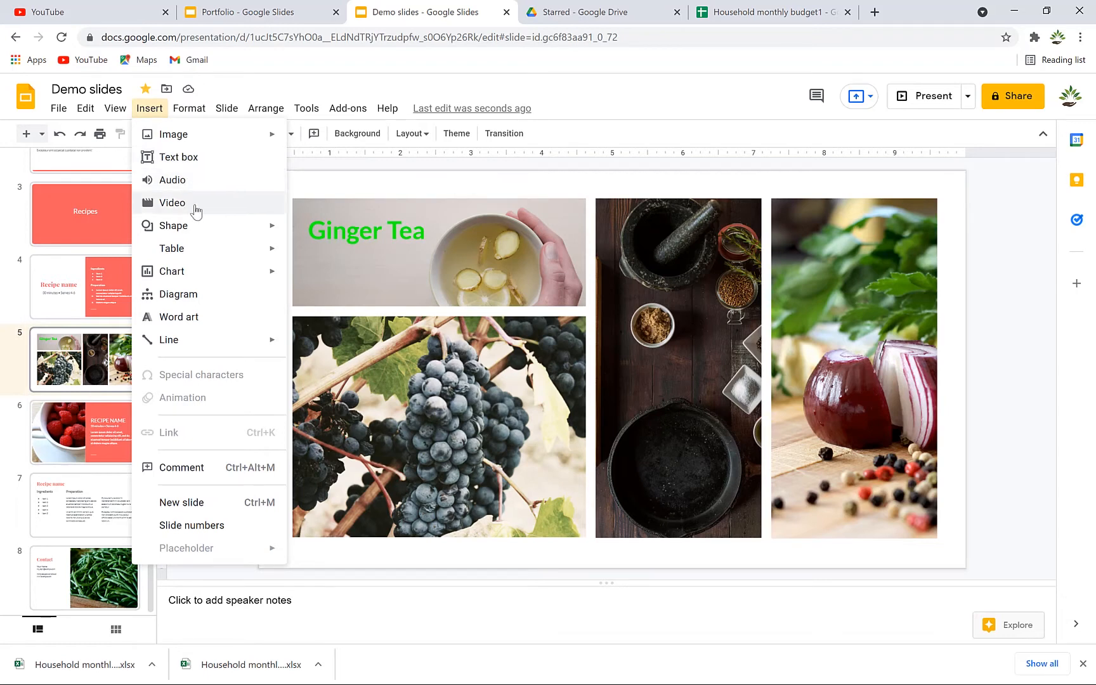
{"action": "mouse_move", "coordinate": [198, 229]}
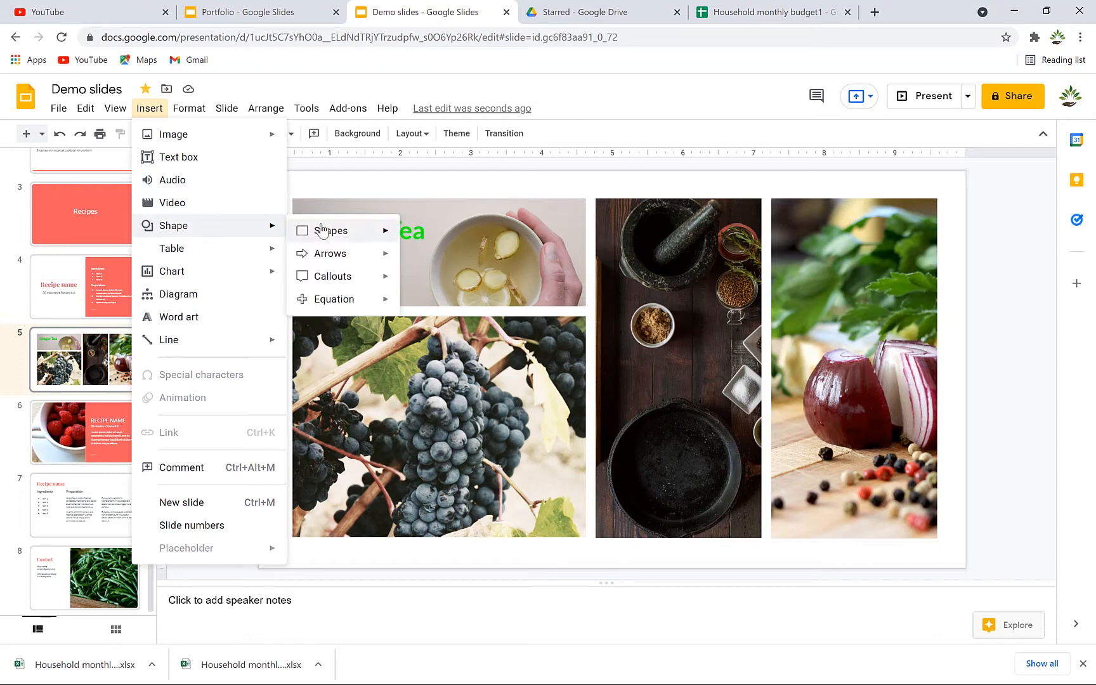
{"action": "mouse_move", "coordinate": [350, 232]}
{"action": "mouse_move", "coordinate": [371, 261]}
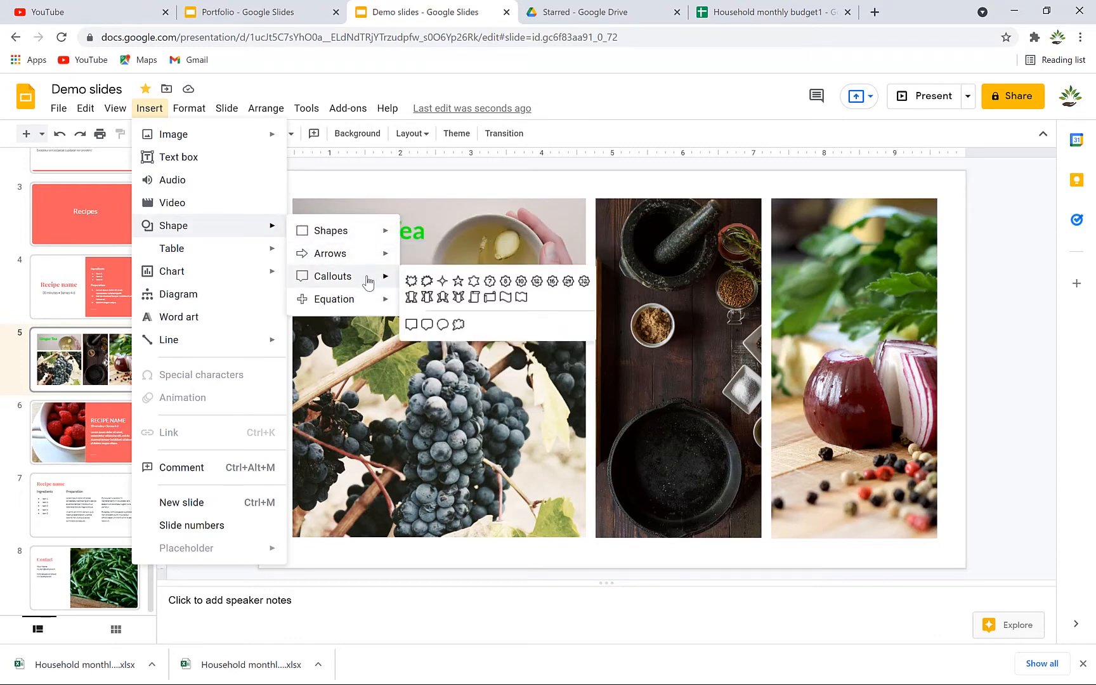
{"action": "mouse_move", "coordinate": [372, 305]}
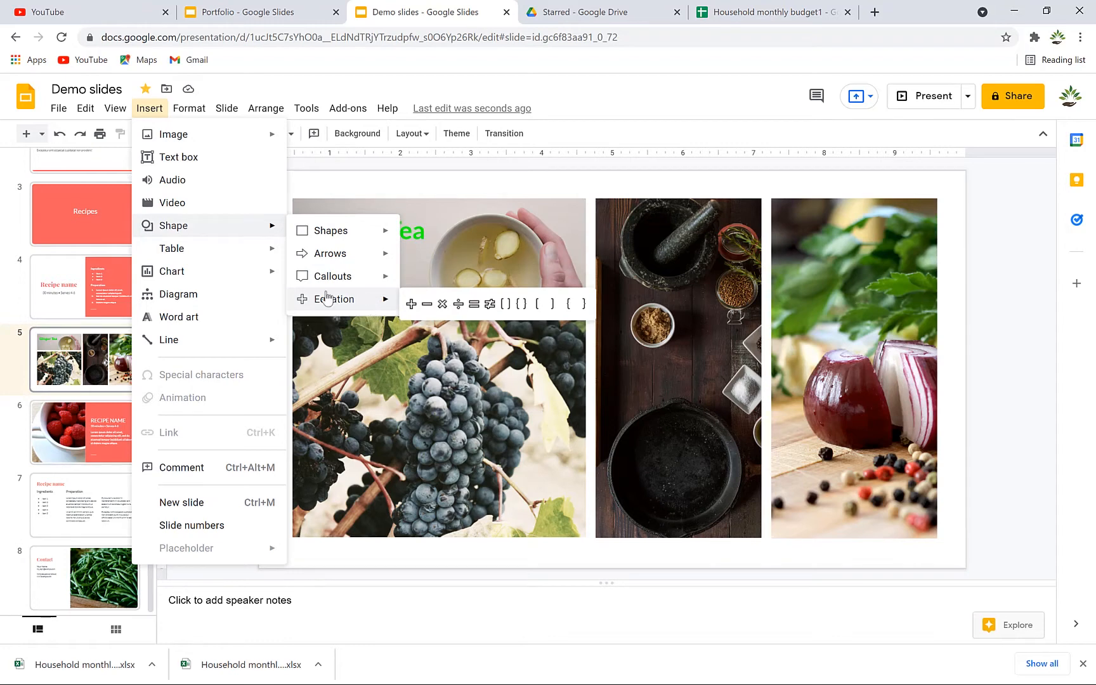
{"action": "mouse_move", "coordinate": [233, 276]}
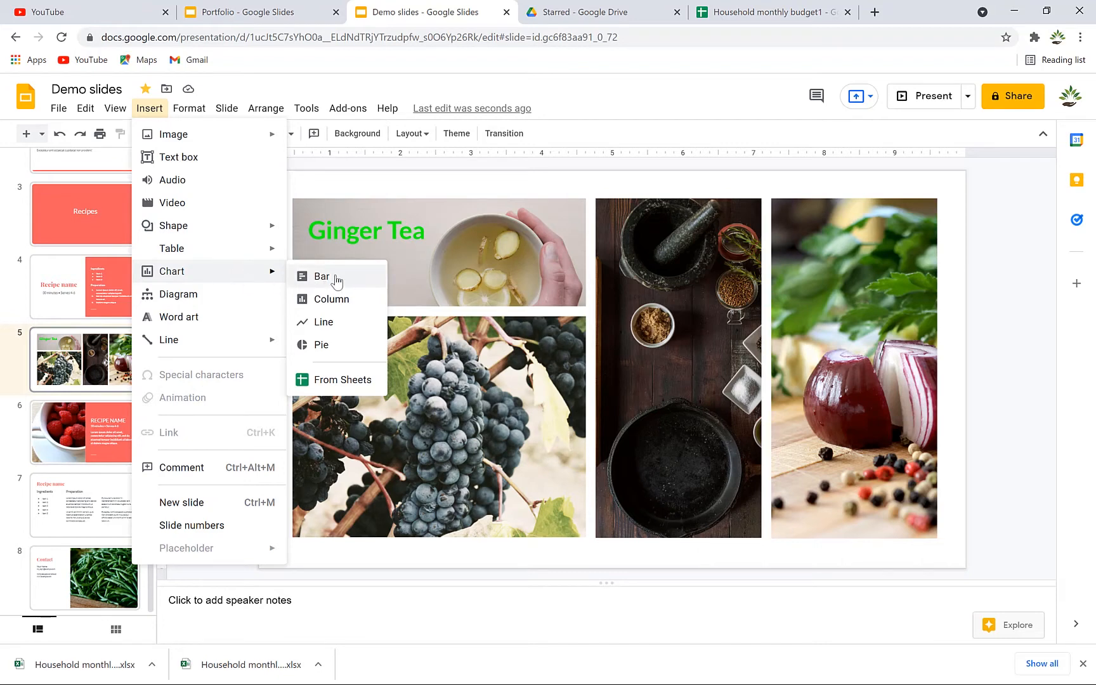
{"action": "left_click", "coordinate": [320, 381]}
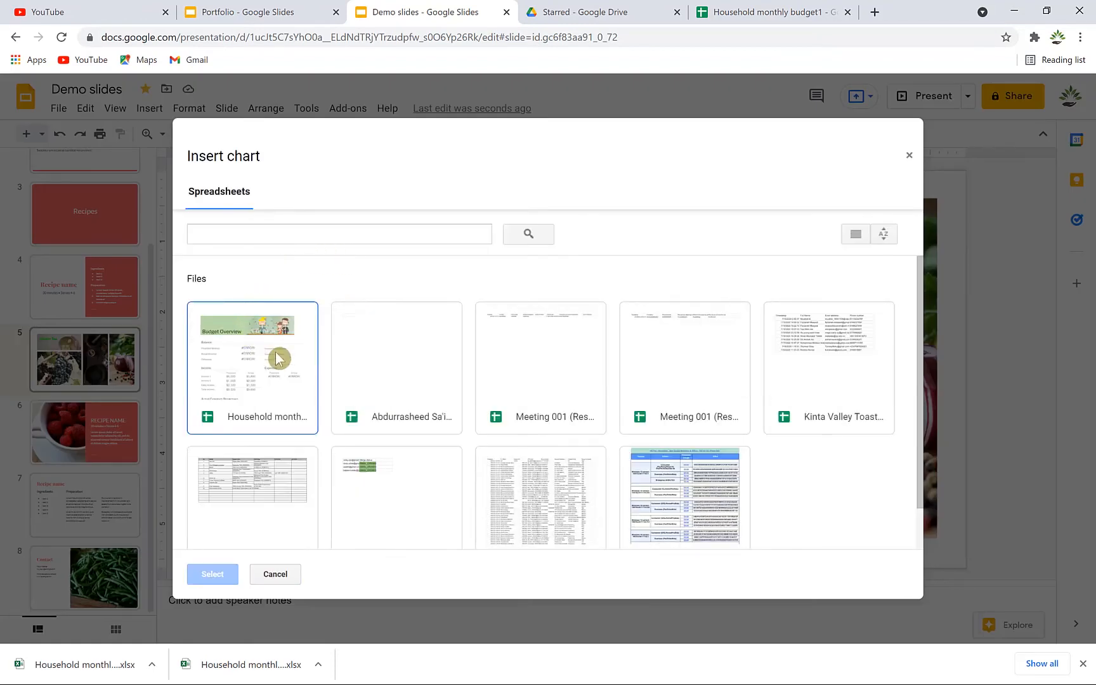
{"action": "left_click", "coordinate": [265, 366]}
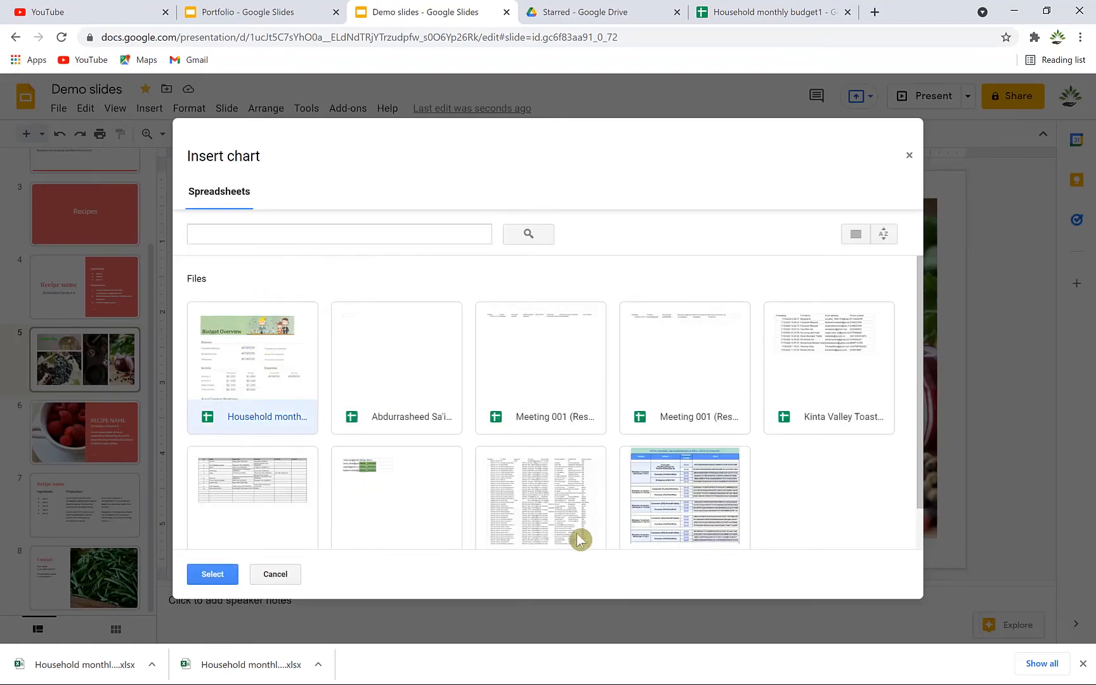
{"action": "left_click", "coordinate": [212, 574]}
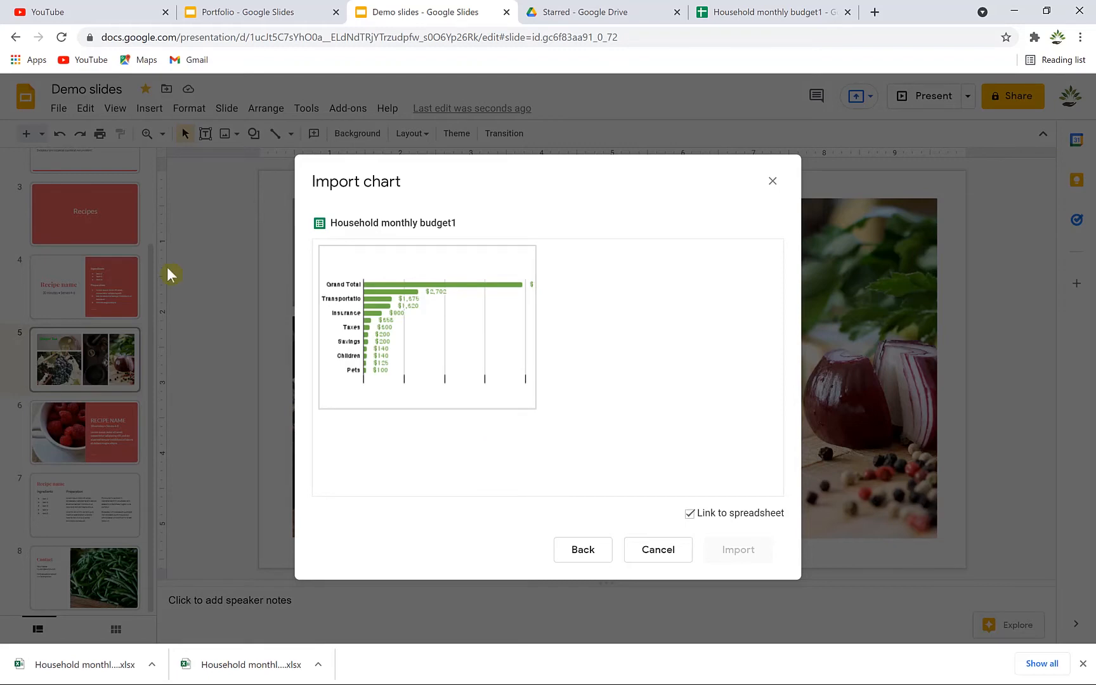
{"action": "left_click", "coordinate": [431, 386]}
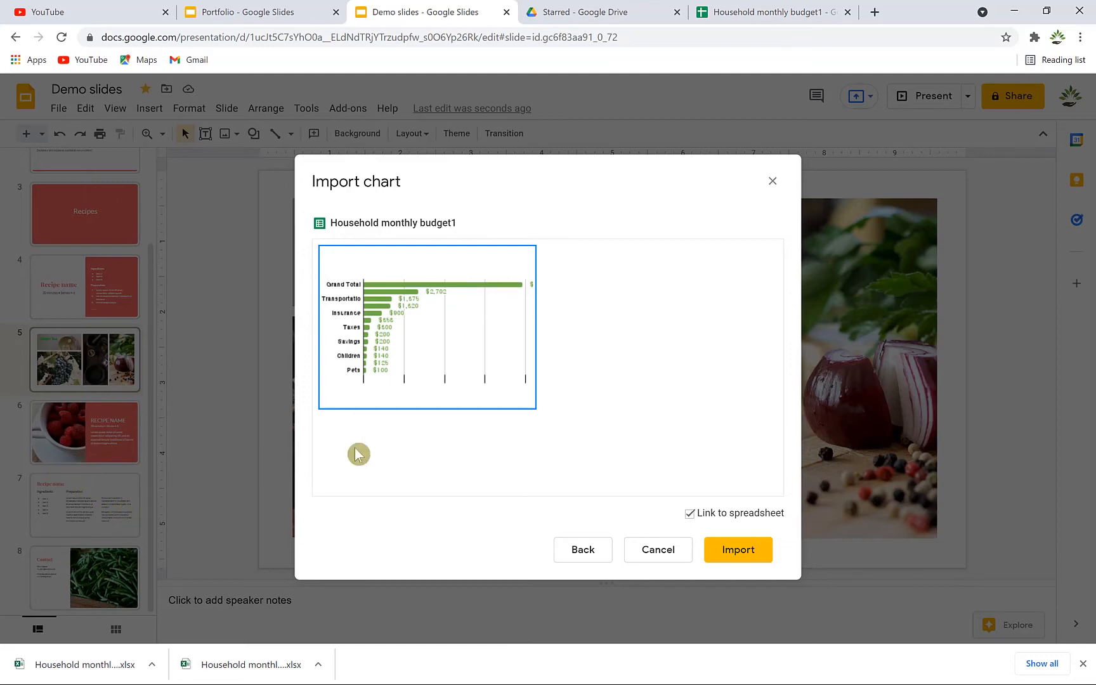
{"action": "left_click", "coordinate": [748, 555]}
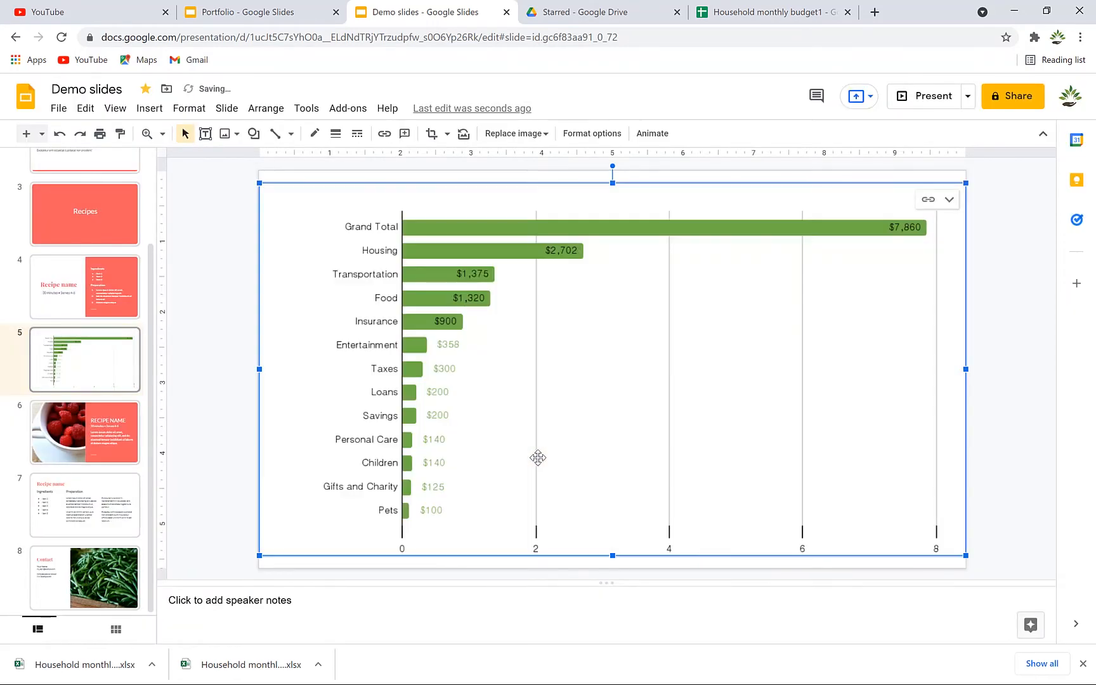
Duplicate slide 5 with its chart, delete the chart from the original slide and open the duplicate.
{"action": "right_click", "coordinate": [79, 375]}
{"action": "left_click", "coordinate": [125, 360]}
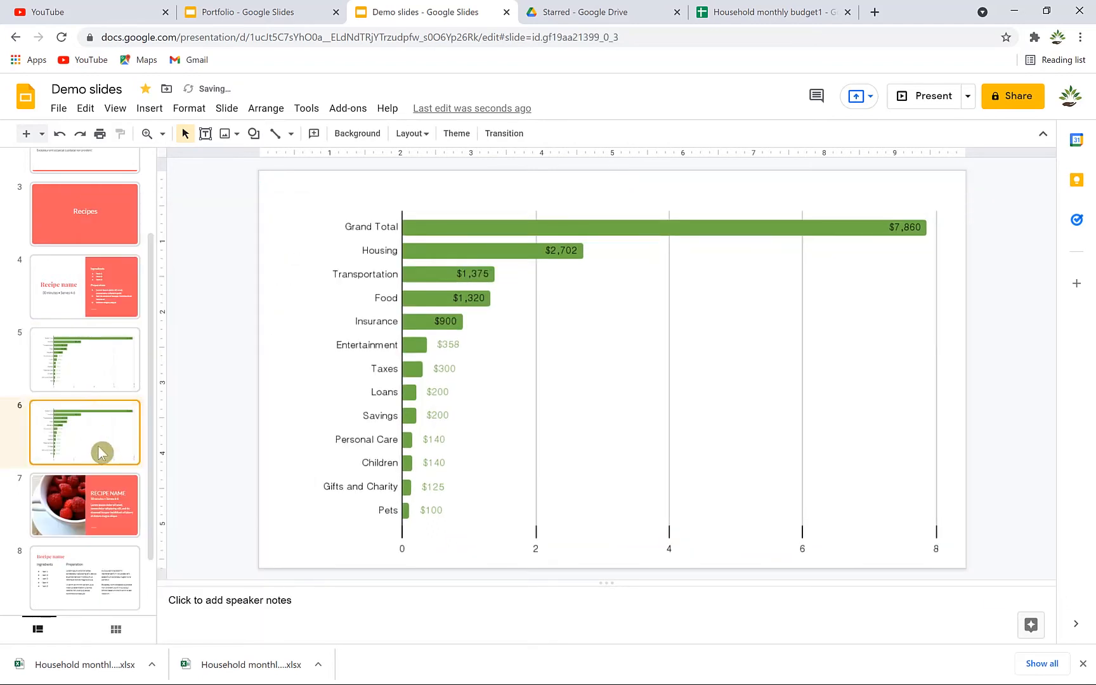
{"action": "left_click", "coordinate": [100, 356]}
{"action": "left_click", "coordinate": [320, 289]}
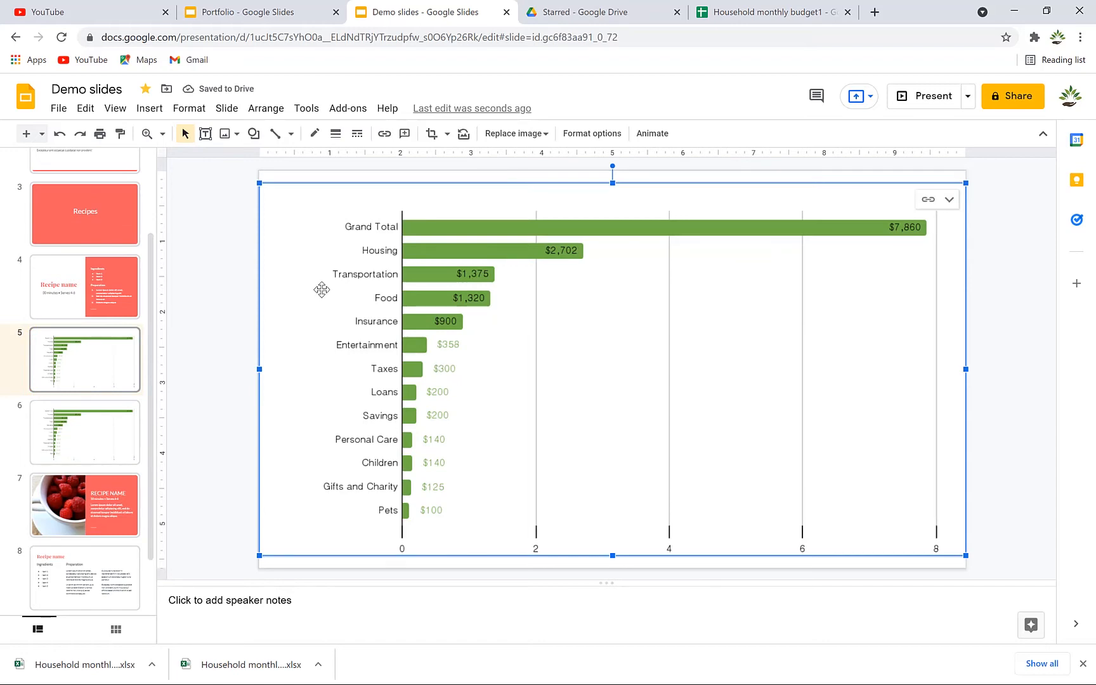
{"action": "key", "text": "Delete"}
{"action": "left_click", "coordinate": [115, 425]}
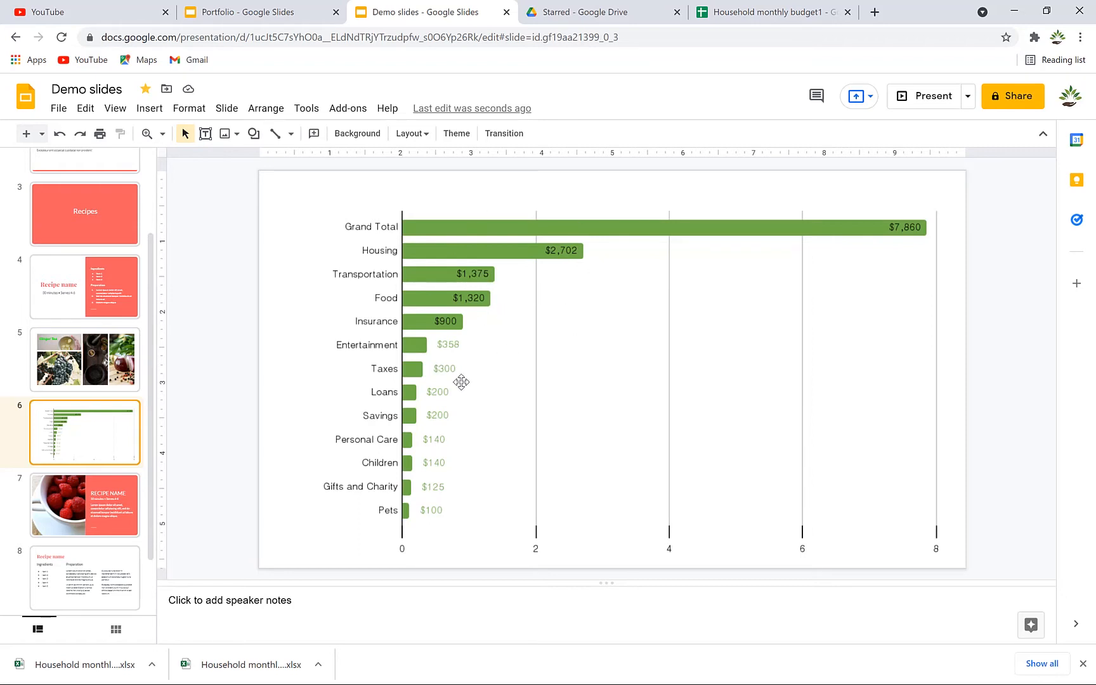
{"action": "left_click", "coordinate": [150, 109]}
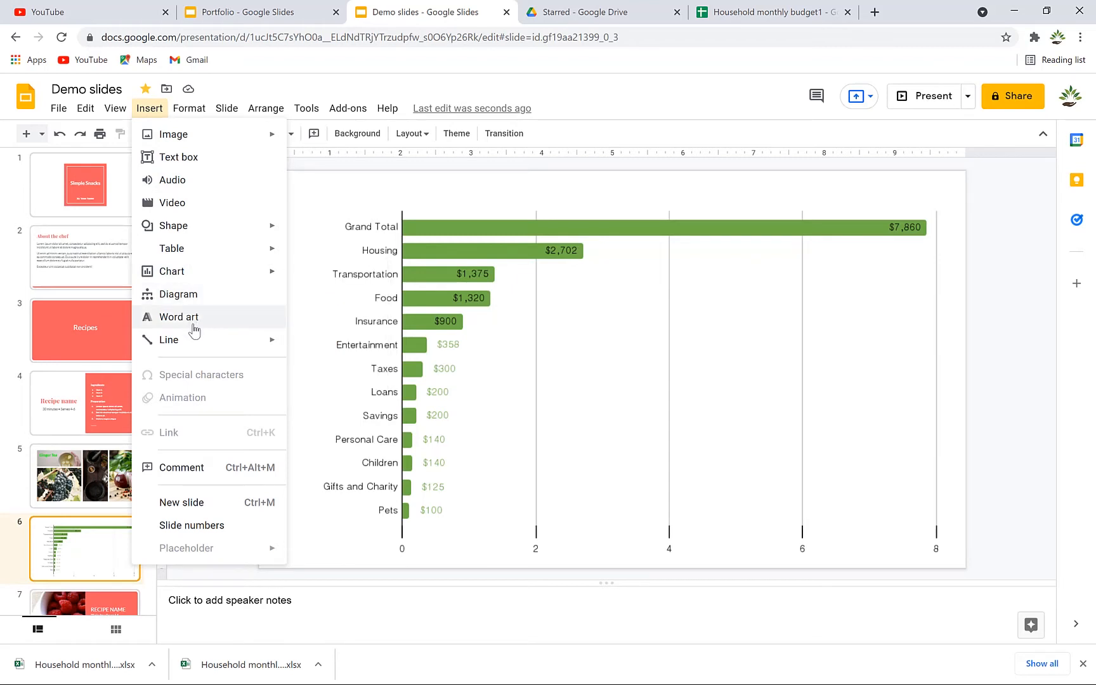
{"action": "mouse_move", "coordinate": [203, 351]}
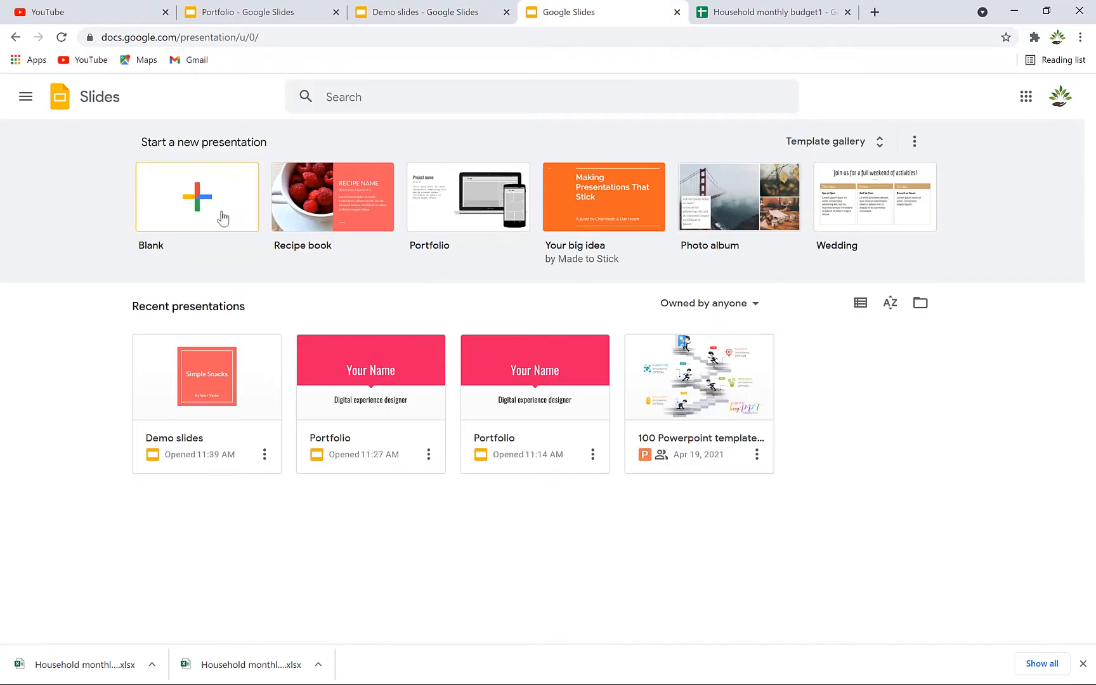
Create a new blank presentation and name it "Demo 2".
{"action": "left_click", "coordinate": [213, 206]}
{"action": "left_click", "coordinate": [194, 199]}
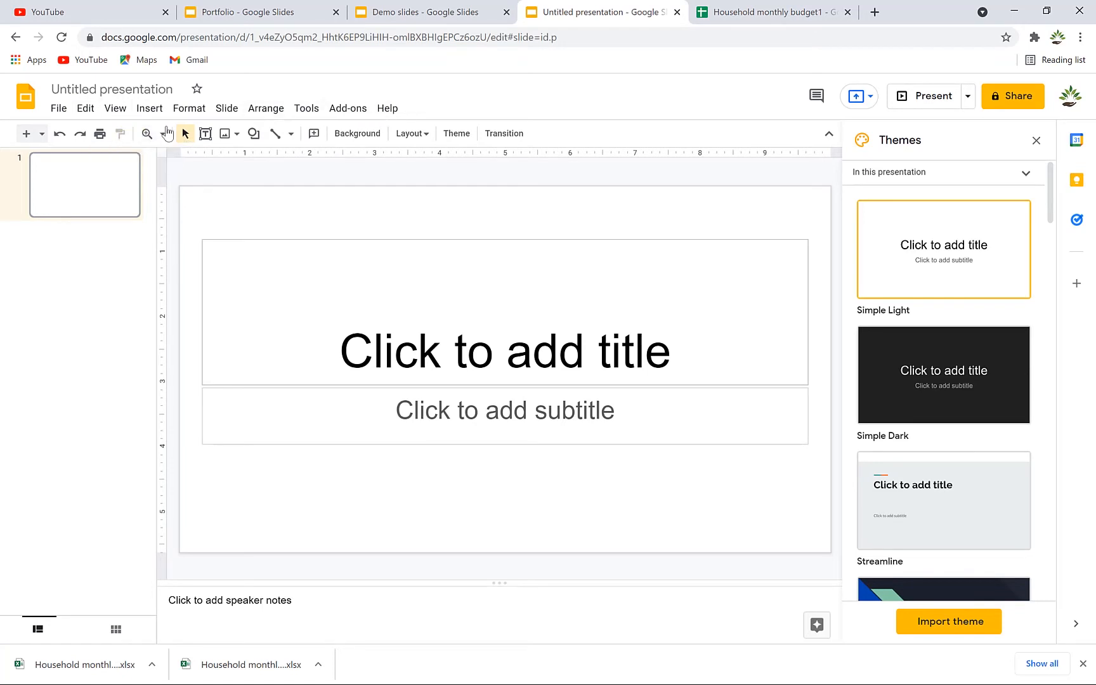
{"action": "left_click", "coordinate": [89, 89]}
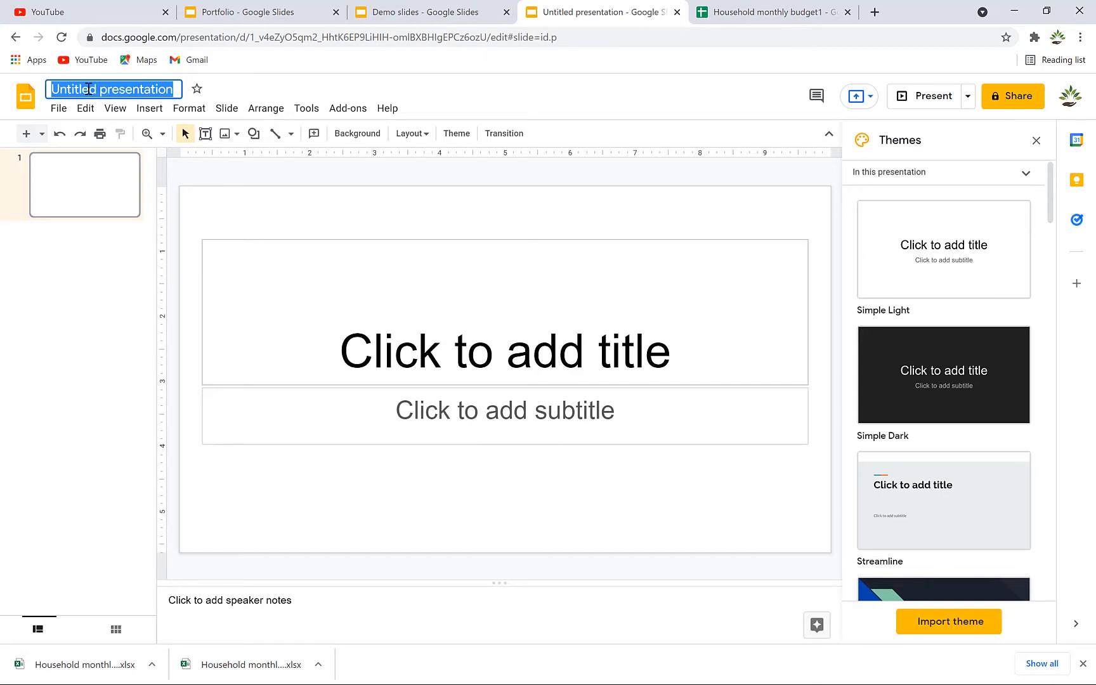
{"action": "type", "text": "Demo 2"}
{"action": "key", "text": "Return"}
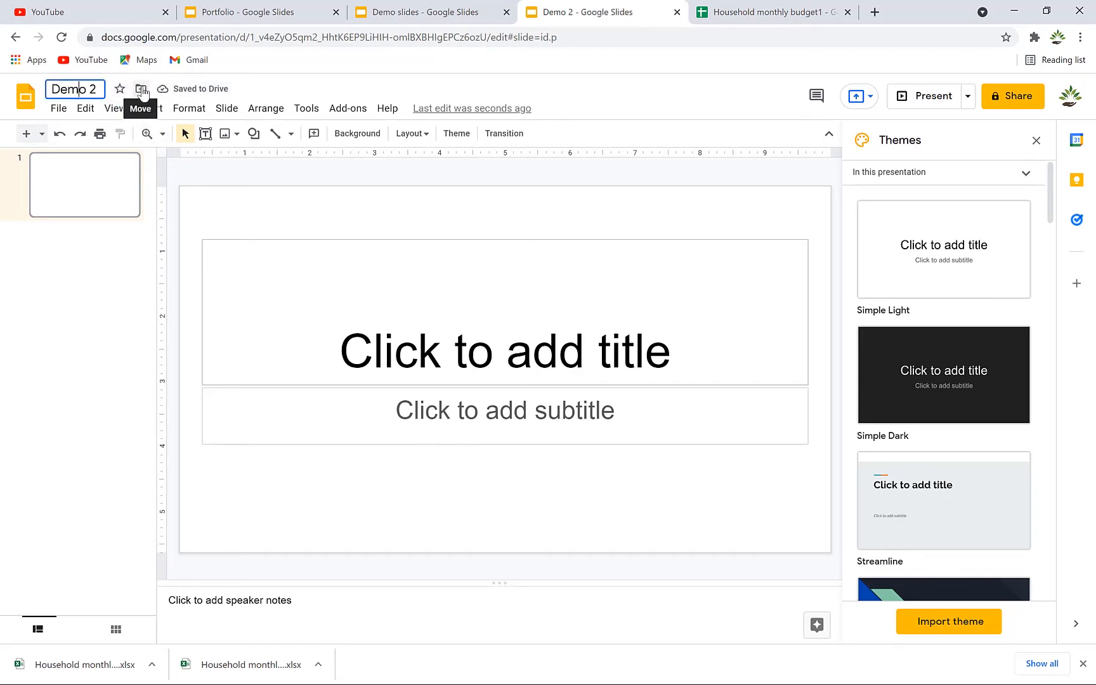
Move the Demo 2 presentation from My Drive into Demo folder.
{"action": "left_click", "coordinate": [141, 90]}
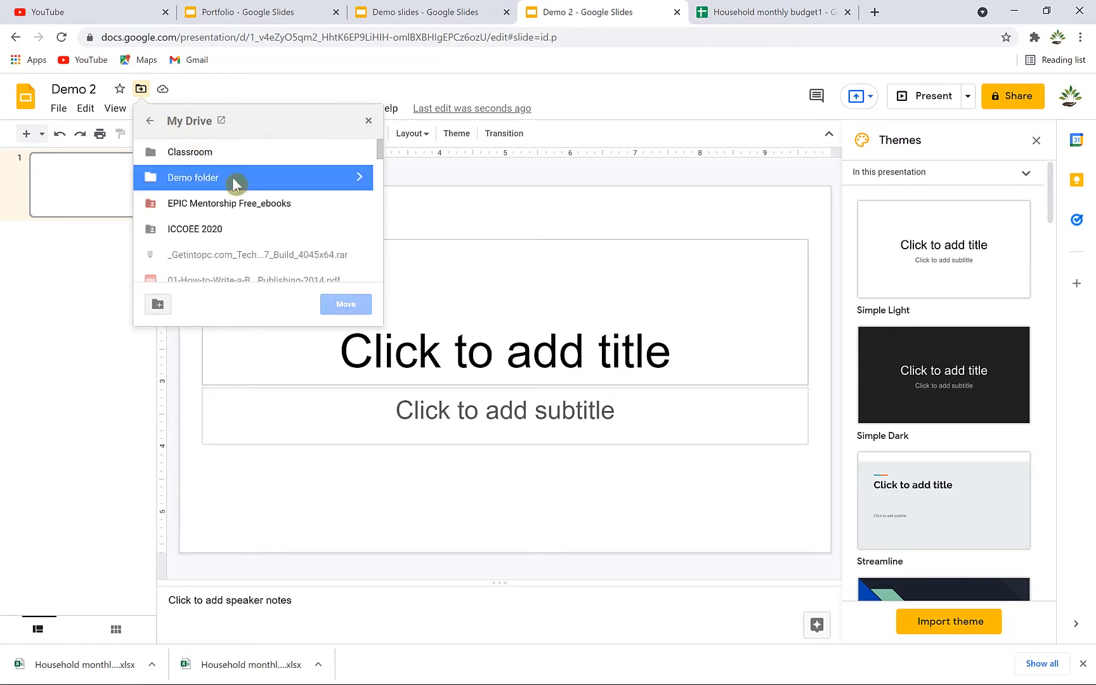
{"action": "left_click", "coordinate": [235, 184]}
{"action": "left_click", "coordinate": [336, 301]}
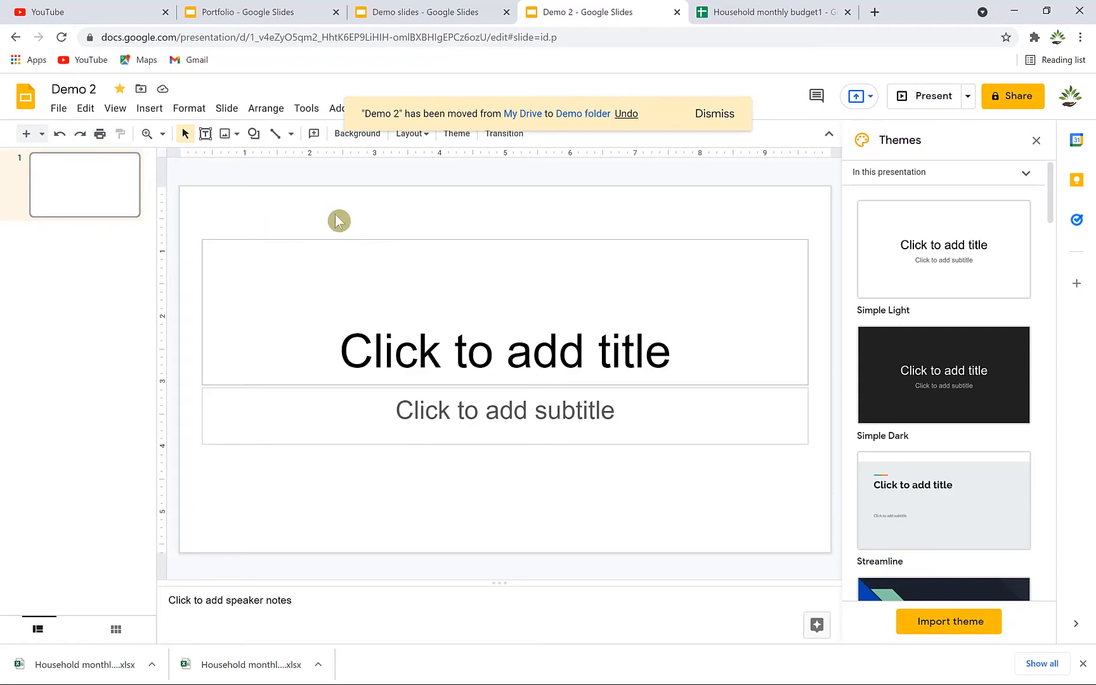
Insert the IMAGE DRESS picture from the computer's OTHER thumbnails folder onto the first slide.
{"action": "left_click", "coordinate": [148, 108]}
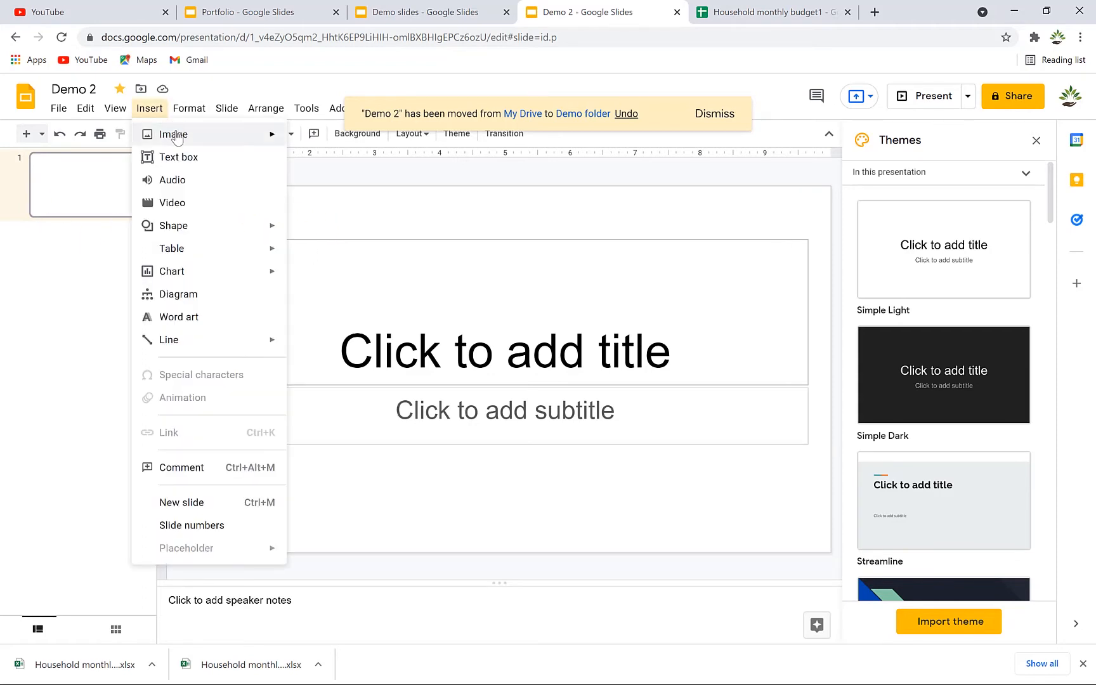
{"action": "mouse_move", "coordinate": [177, 137]}
{"action": "left_click", "coordinate": [342, 137]}
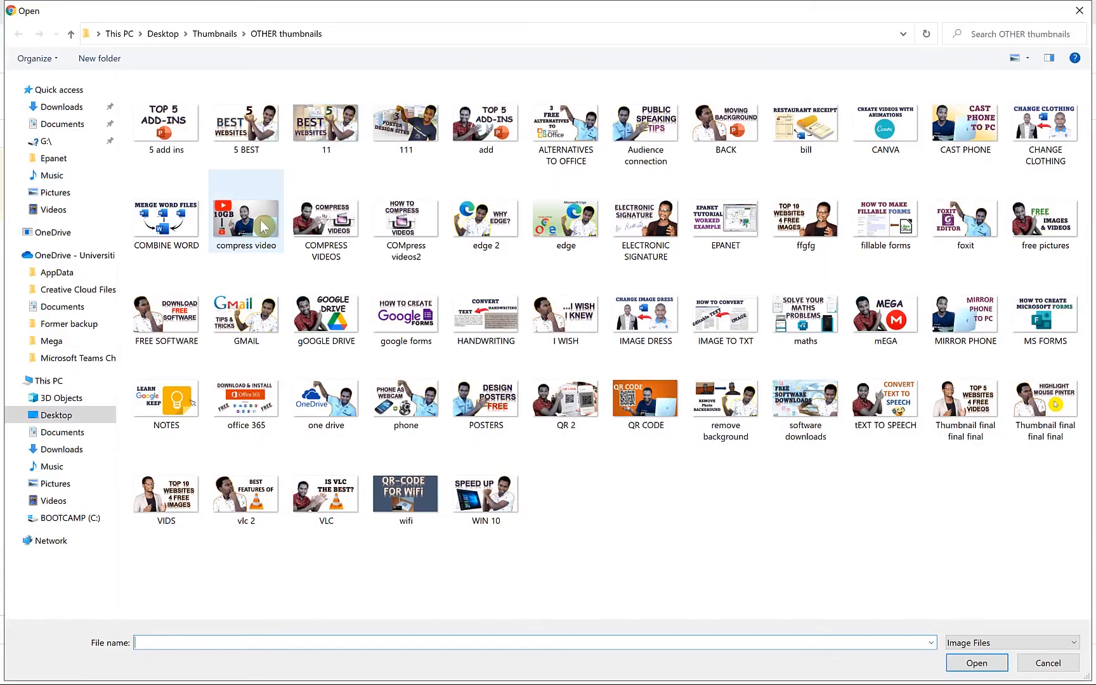
{"action": "left_click", "coordinate": [628, 289]}
{"action": "left_click", "coordinate": [979, 660]}
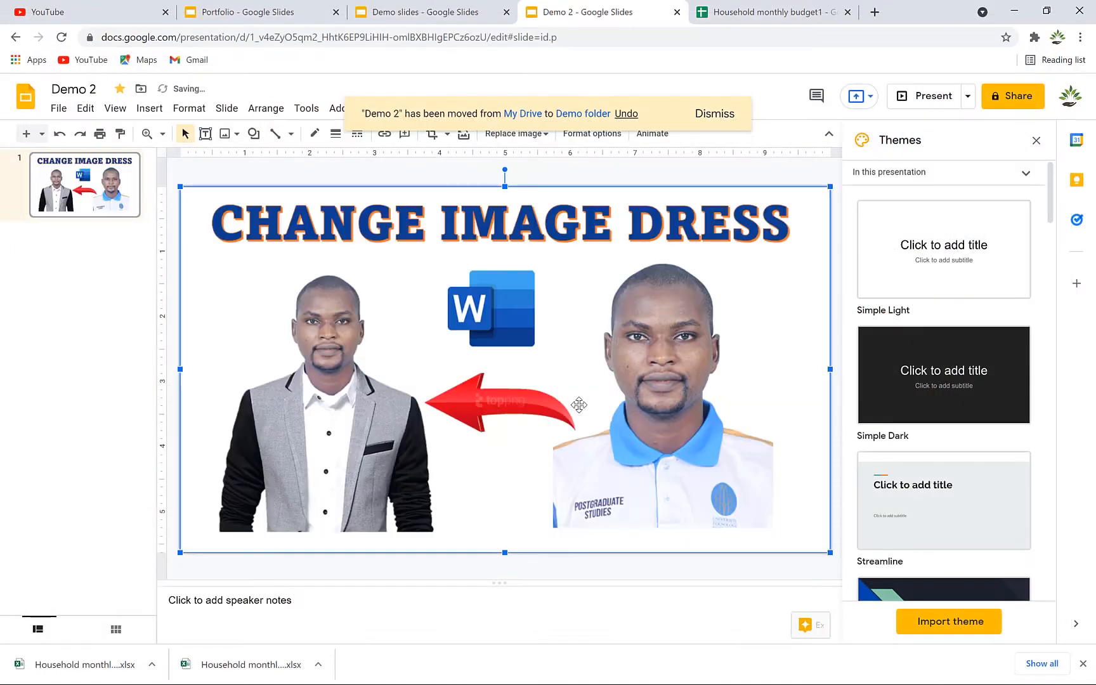
Place a byline with the author's name on the picture slide and open the Explore layout suggestions.
{"action": "left_click", "coordinate": [44, 327]}
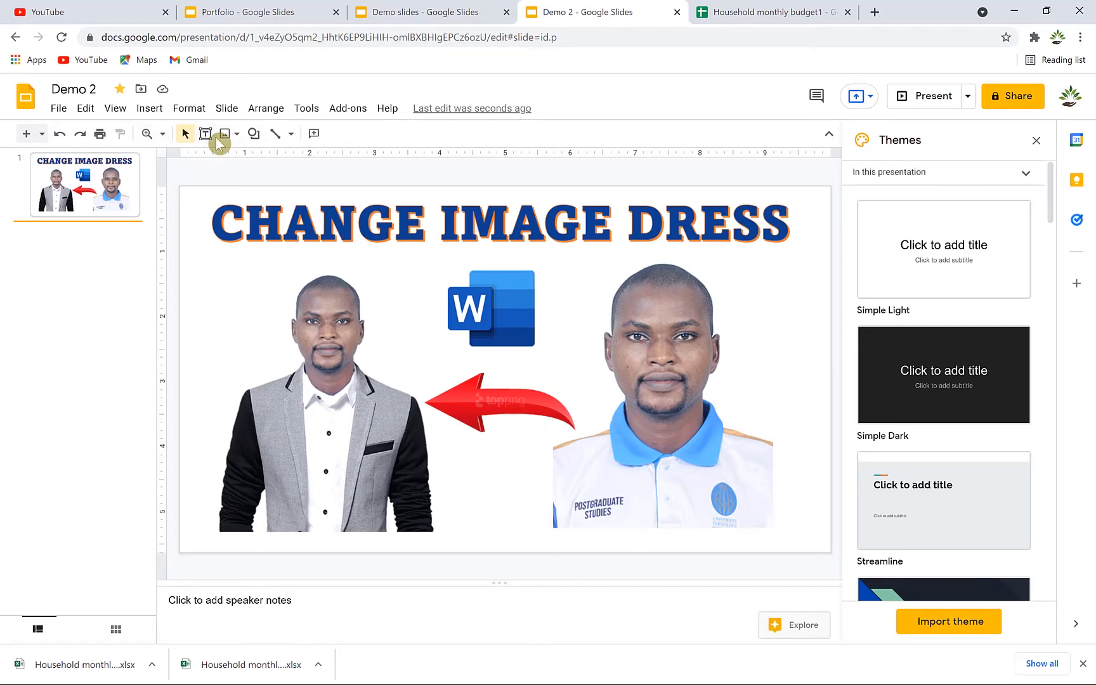
{"action": "key", "text": "ctrl+v"}
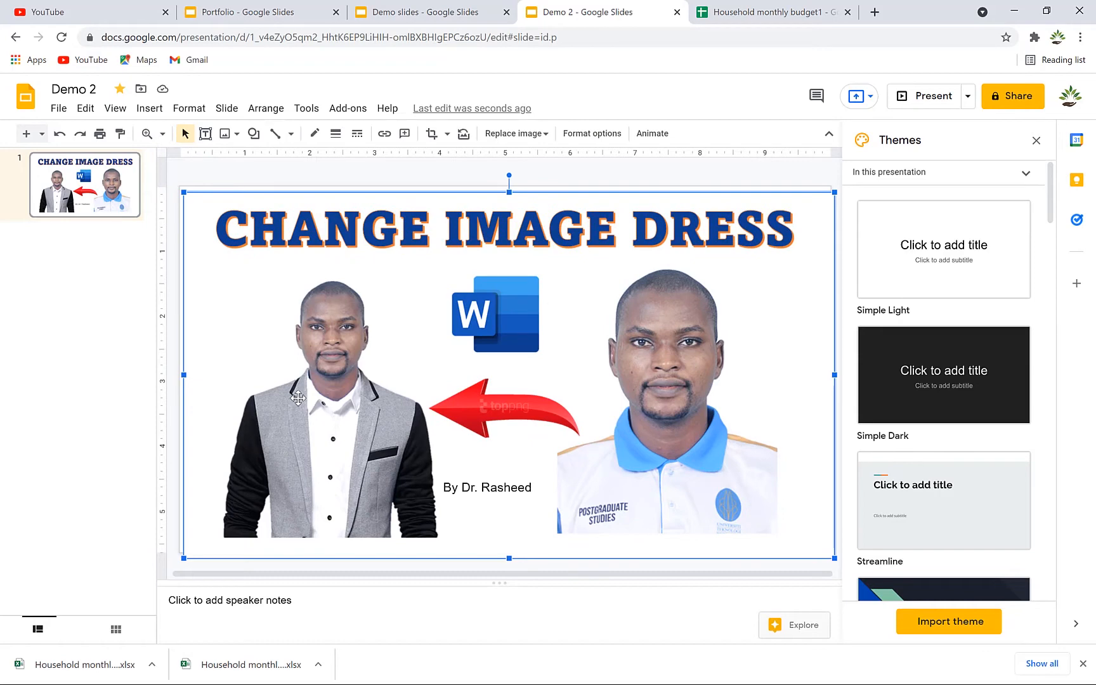
{"action": "left_click", "coordinate": [803, 626]}
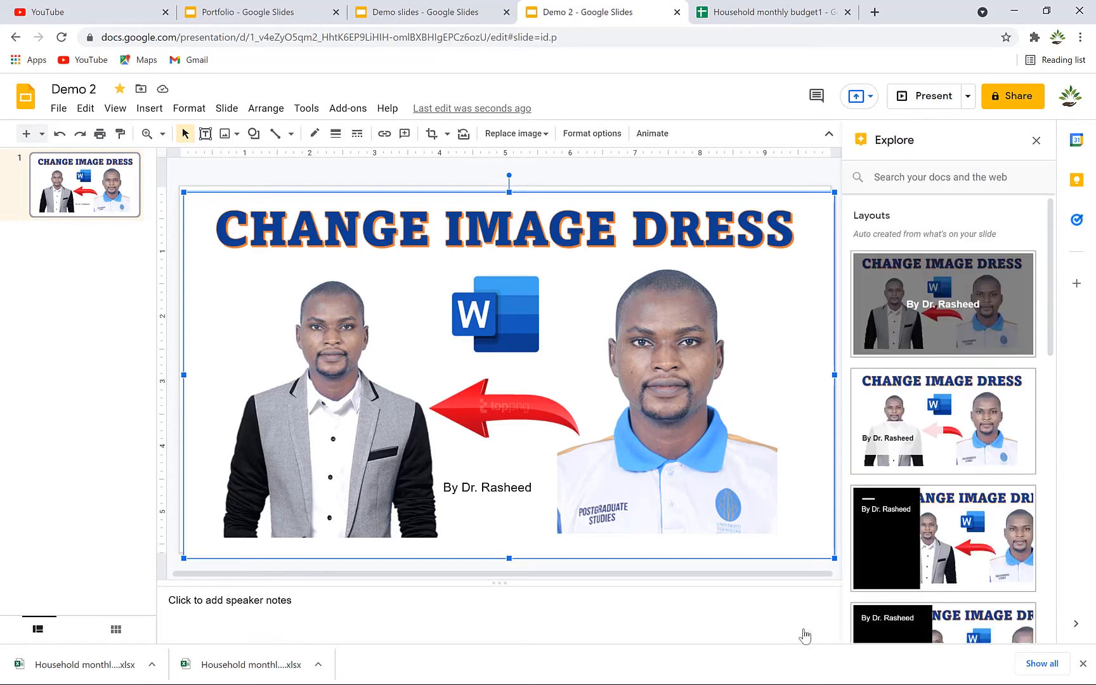